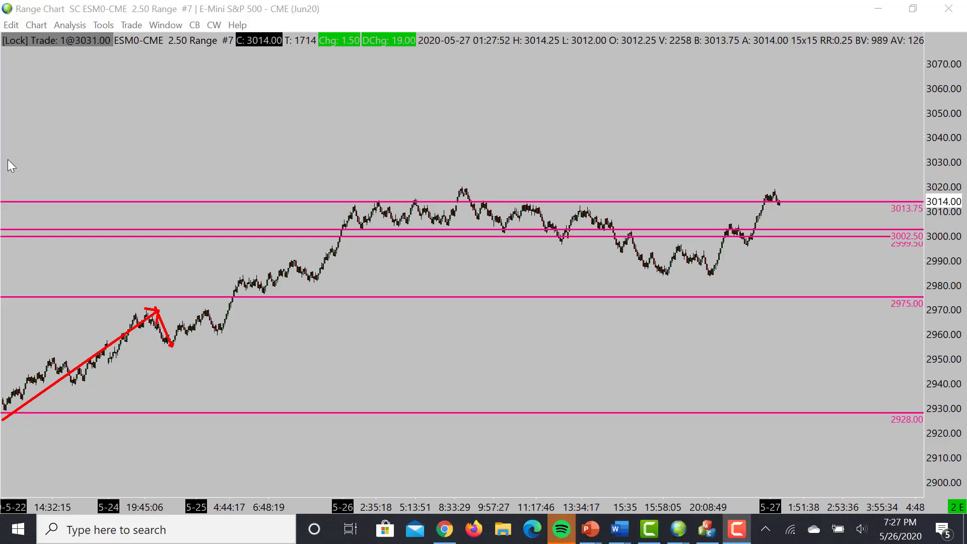
Add a horizontal price level at 3019.50 on the E-mini chart, and remove a trial level placed at 2983.75.
drag(312, 149, 329, 187)
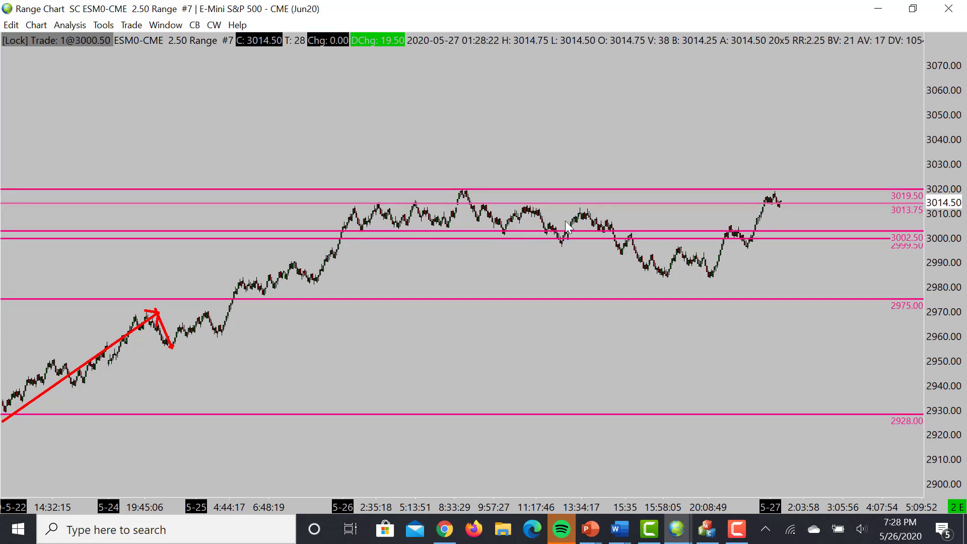
drag(607, 256, 644, 278)
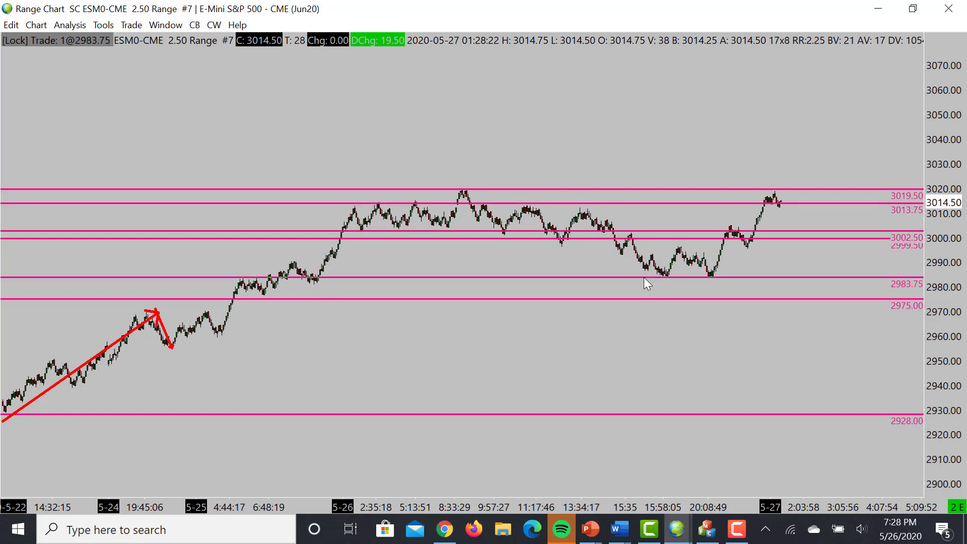
key(Delete)
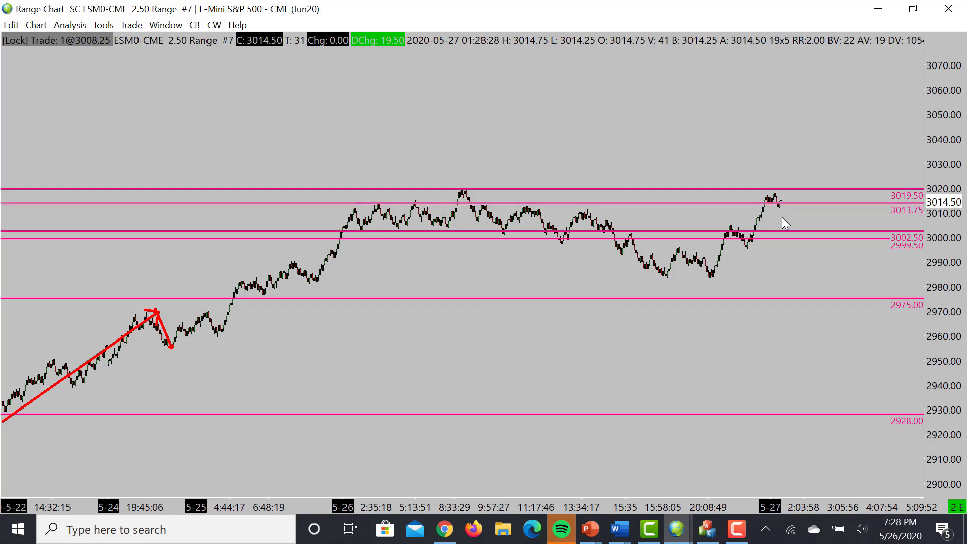
right_click(781, 188)
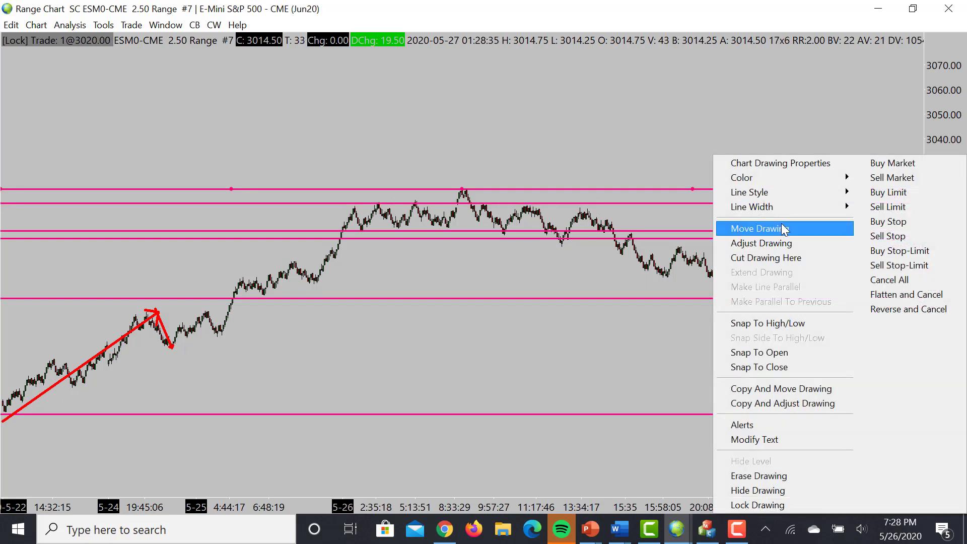
click(780, 227)
key(Escape)
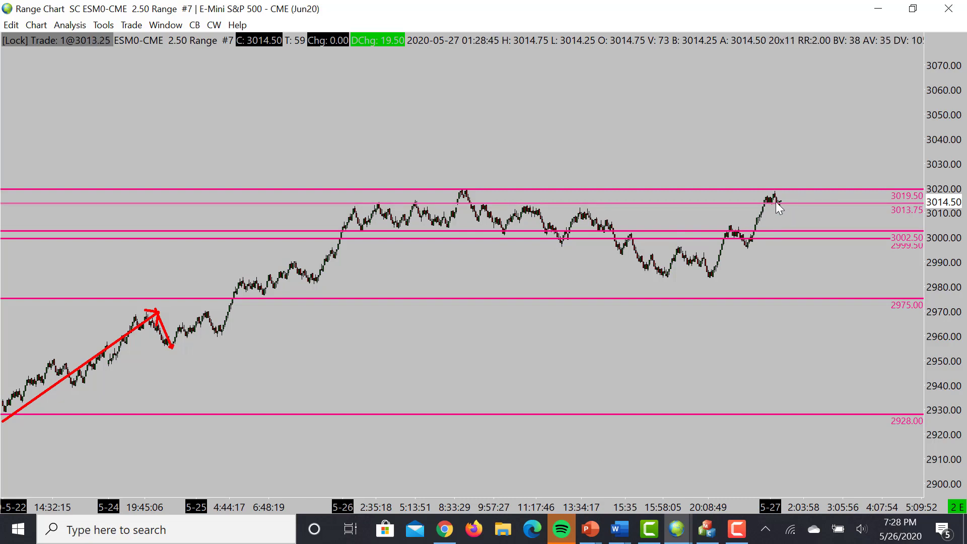
Sketch a falling zigzag of red arrows from the latest high near 3019.50 through 3013.75 to about 3001.
click(775, 187)
click(776, 213)
click(777, 214)
click(790, 201)
click(799, 234)
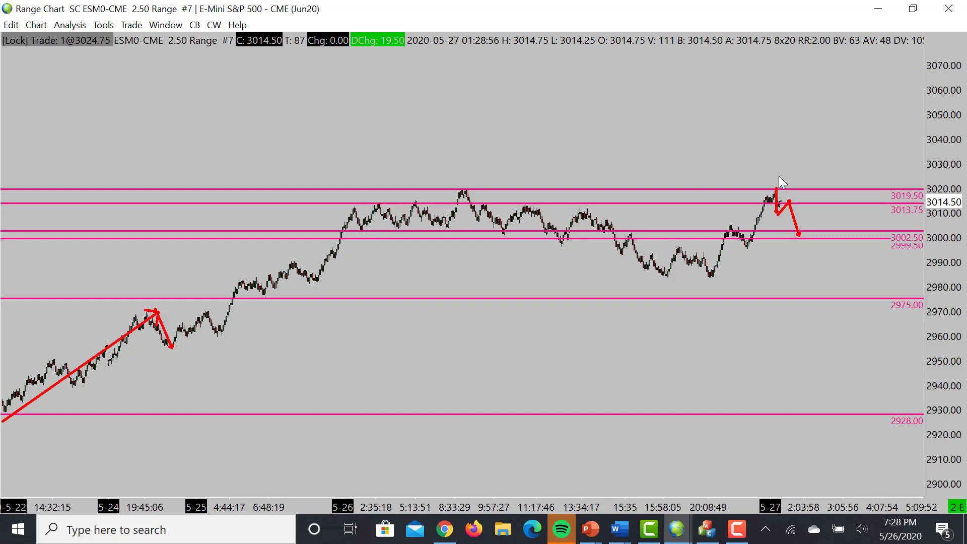
Undo the three red arrows of the falling zigzag at the latest high.
key(ctrl+z)
key(ctrl+z)
key(ctrl+z)
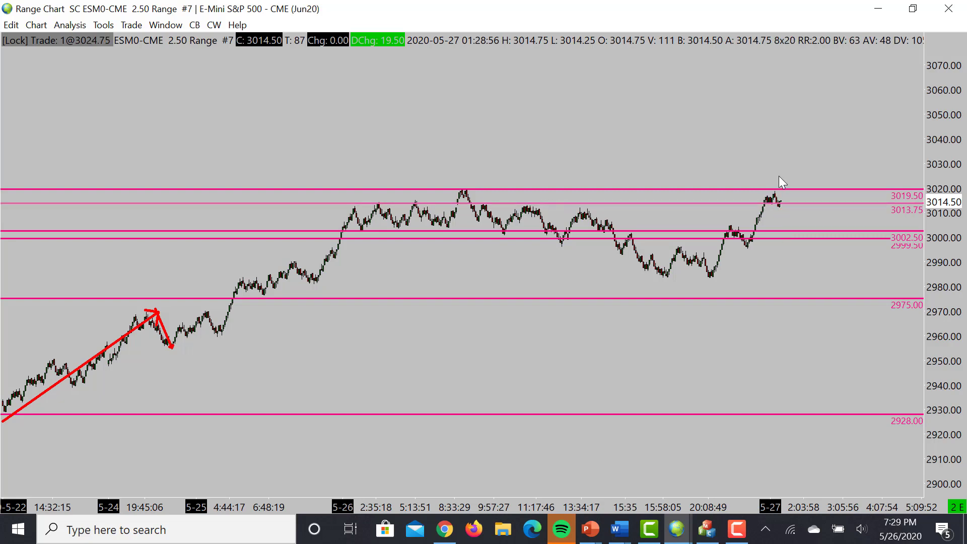
Sketch a bullish arrow scenario from about 3000 through consolidation above 3013.75 to about 3046, and delete its seven arrows.
mouse_move(744, 246)
mouse_down()
mouse_move(790, 168)
mouse_move(764, 171)
mouse_move(780, 196)
mouse_move(790, 182)
mouse_move(804, 200)
mouse_move(814, 180)
mouse_move(831, 206)
mouse_move(884, 114)
mouse_move(855, 124)
mouse_up()
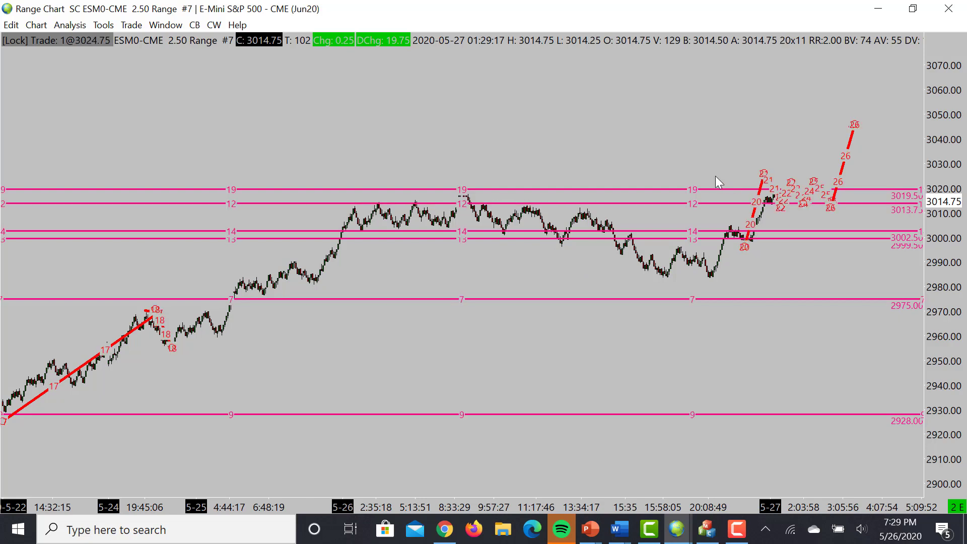
key(Delete)
key(Delete)
key(Delete)
key(Delete)
key(Delete)
key(Delete)
key(Delete)
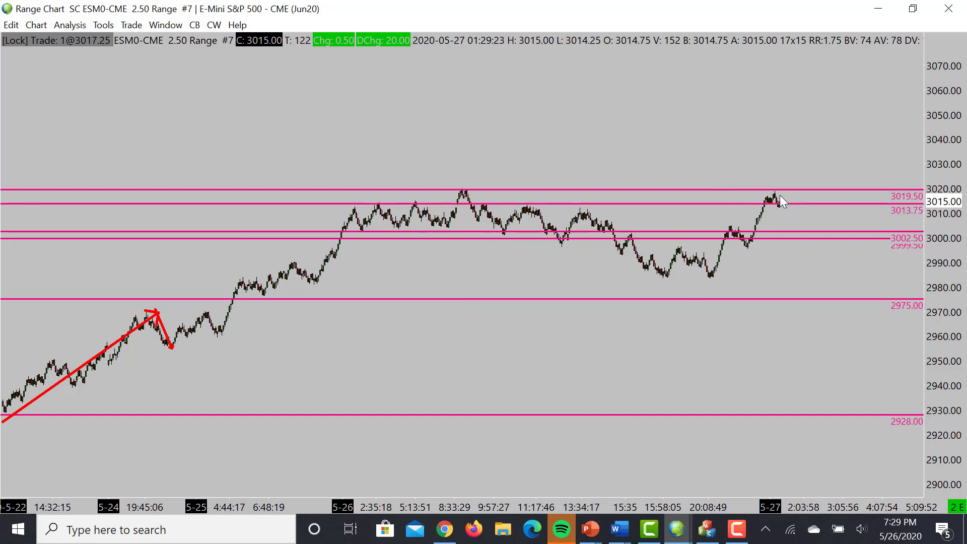
Sketch a pullback from 3019.50 to about 3000, a small bounce and a rally to about 3016, and undo these arrows.
mouse_move(772, 192)
mouse_down()
mouse_move(795, 234)
mouse_move(804, 222)
mouse_move(812, 234)
mouse_move(839, 197)
mouse_up()
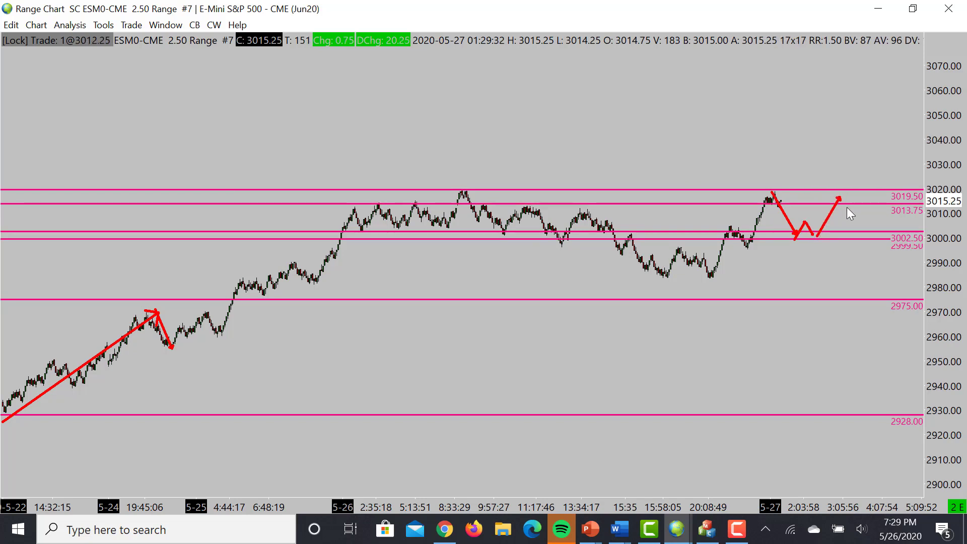
key(ctrl+z)
key(ctrl+z)
key(ctrl+z)
key(ctrl+z)
key(ctrl+z)
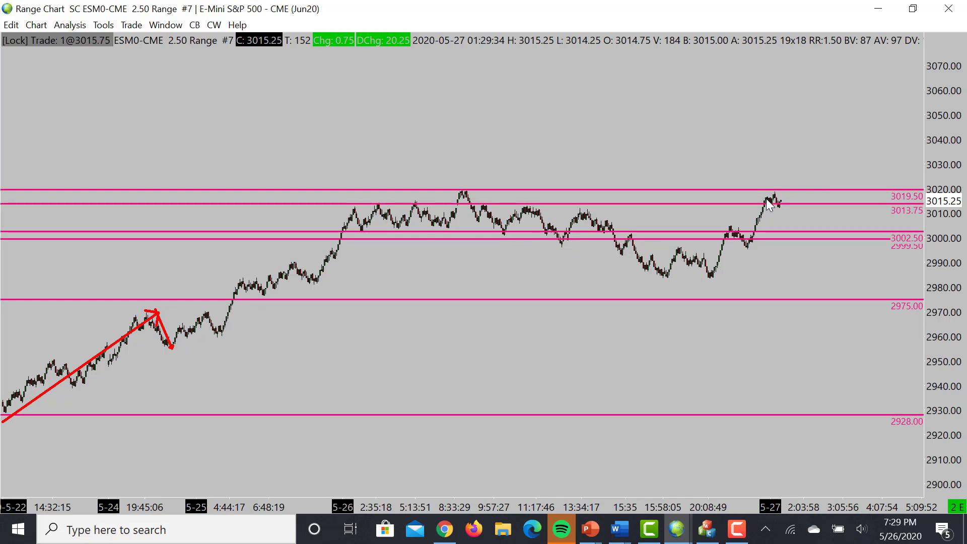
Sketch a break below 2999.50, a retest near 3002.50 and a further drop to about 2988, and delete the arrows.
mouse_move(771, 192)
mouse_down()
mouse_move(797, 251)
mouse_move(806, 232)
mouse_up()
click(807, 231)
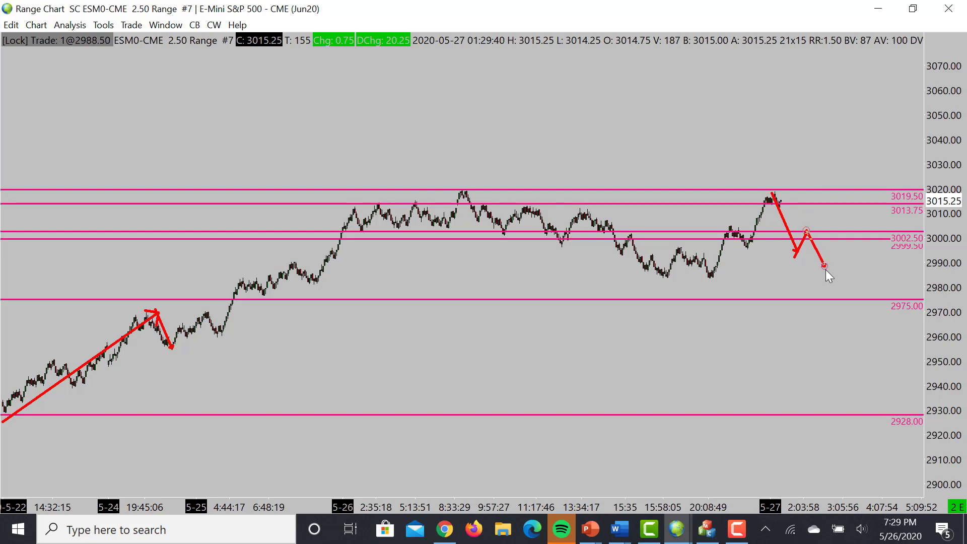
key(Delete)
key(Delete)
key(Delete)
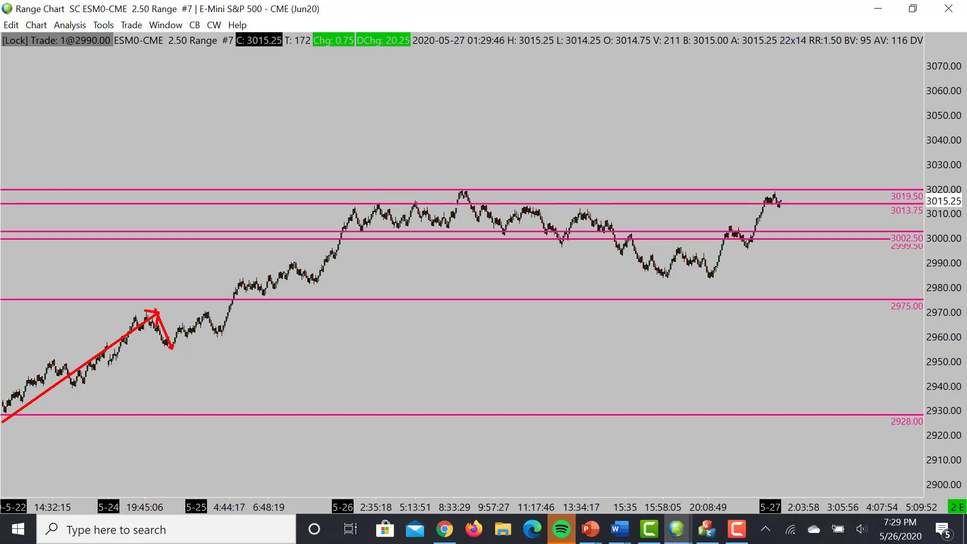
Switch to the ESM0-CME 1.25 Range #2 chart and show it full size.
drag(966, 79, 605, 79)
double_click(608, 84)
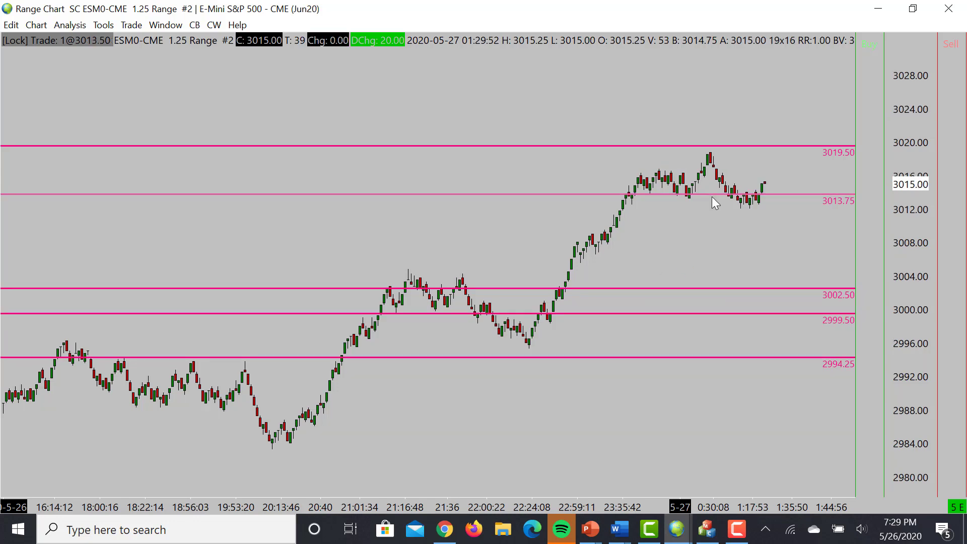
Sketch red arrows showing price holding above 3013.75 and rising to 3019.50, and undo them.
mouse_move(668, 192)
mouse_down()
mouse_move(763, 204)
mouse_move(799, 195)
mouse_move(766, 194)
mouse_move(794, 172)
mouse_move(801, 197)
mouse_move(849, 136)
mouse_move(829, 152)
mouse_up()
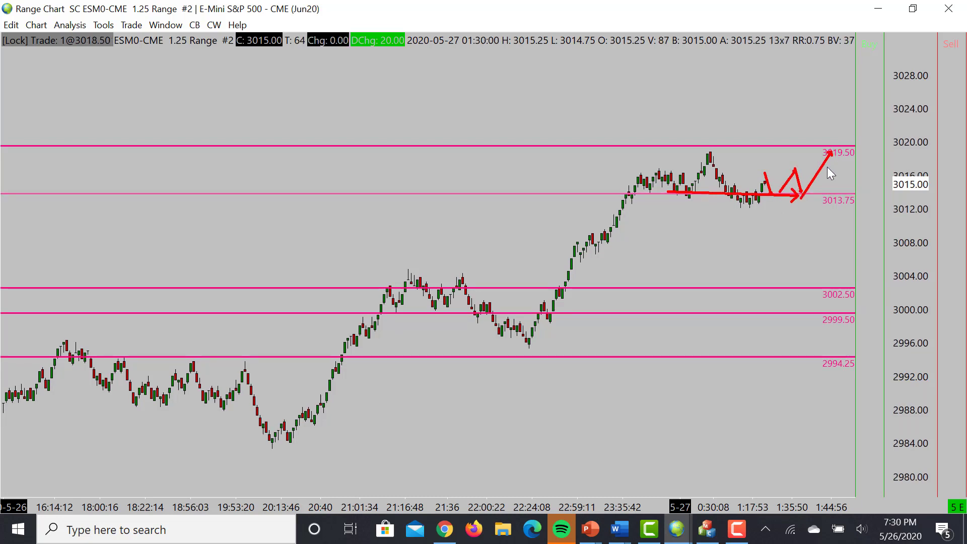
click(874, 459)
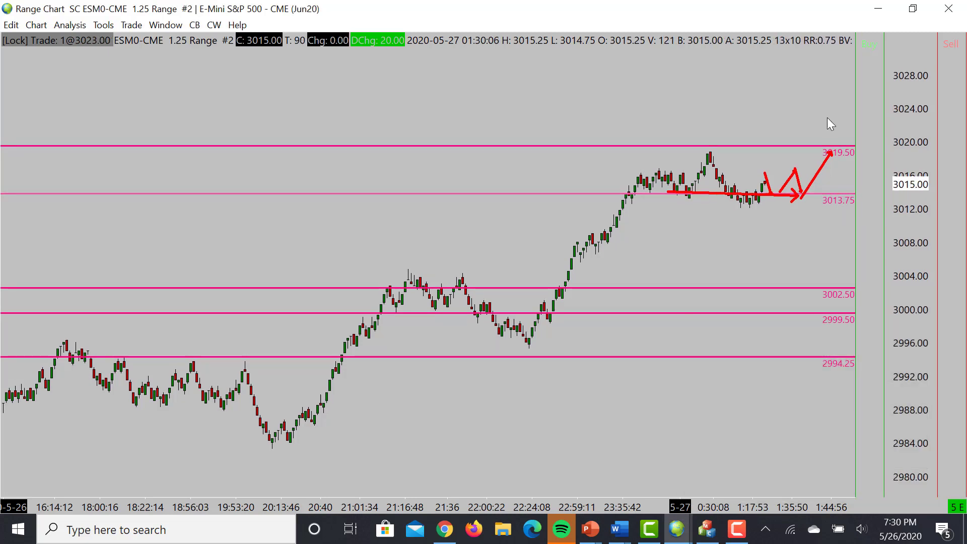
key(ctrl+z)
key(ctrl+z)
key(ctrl+z)
key(ctrl+z)
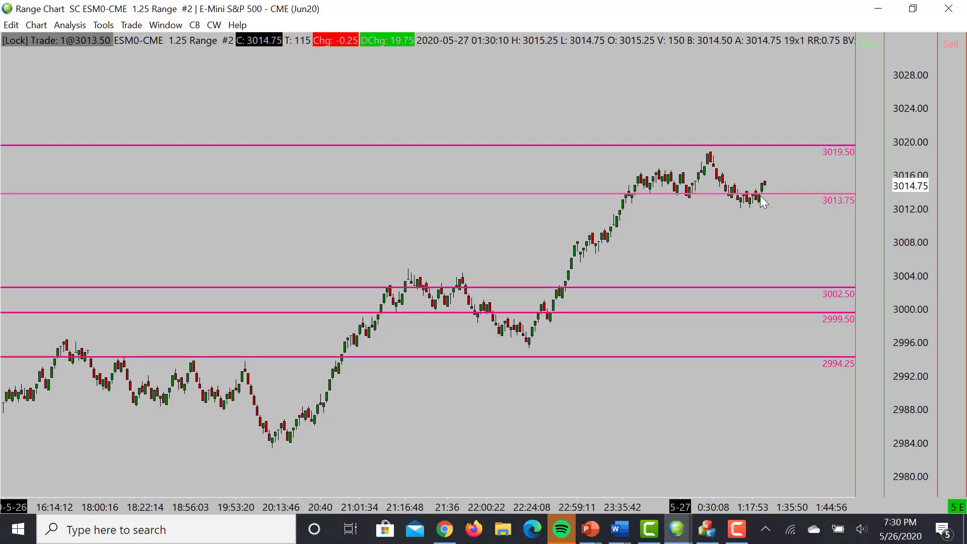
drag(774, 162, 781, 194)
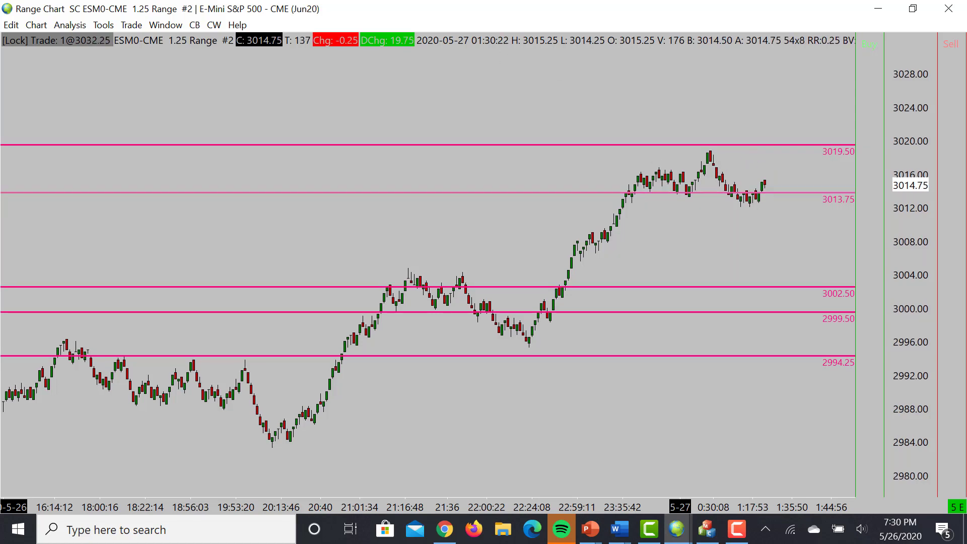
Switch to the Gold GCM0-COMEX 1.0 Range #17 chart and add a horizontal level at 1722.1.
drag(966, 63, 537, 14)
double_click(540, 19)
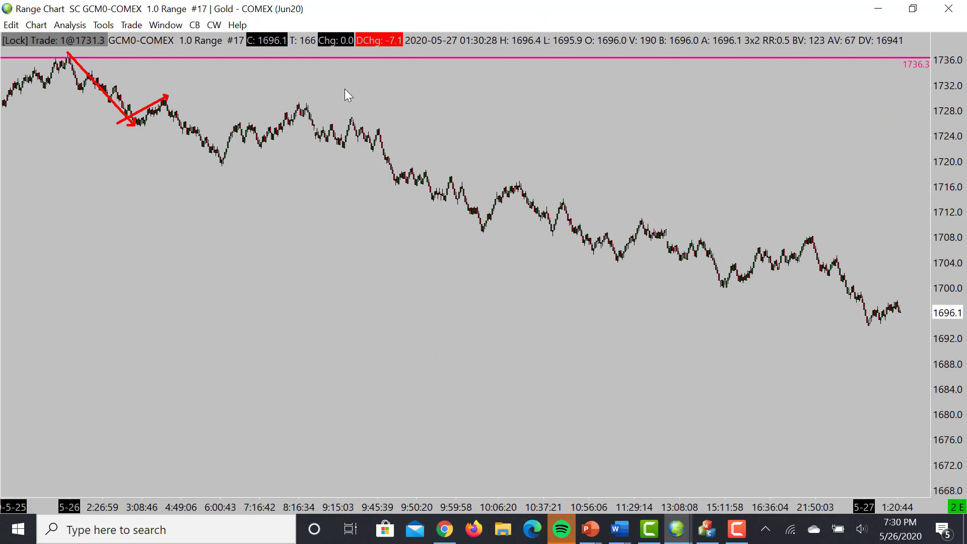
drag(331, 92, 304, 147)
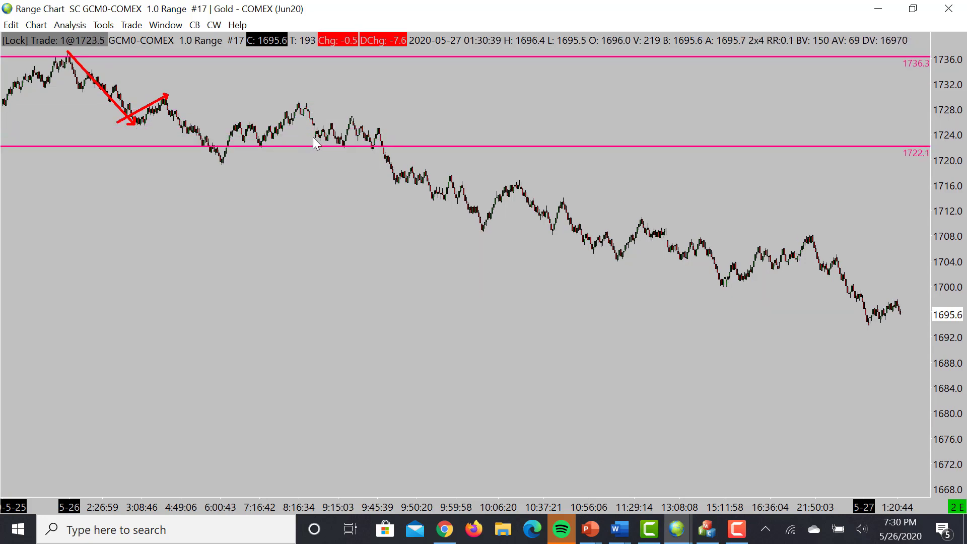
key(Escape)
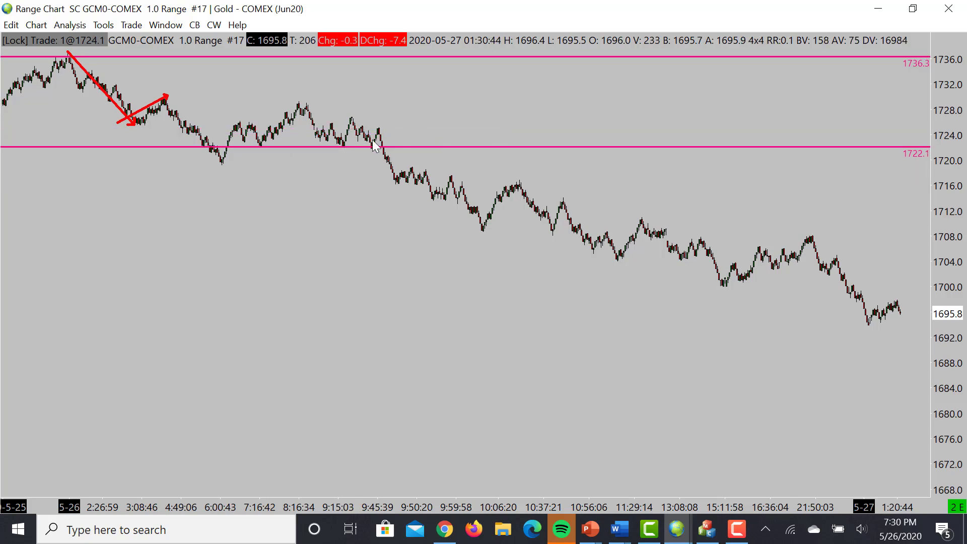
Sketch a short drop arrow and a long downtrend arrow from the swing high above 1722.1, and undo them.
drag(378, 129, 408, 182)
drag(377, 129, 537, 200)
drag(597, 213, 890, 263)
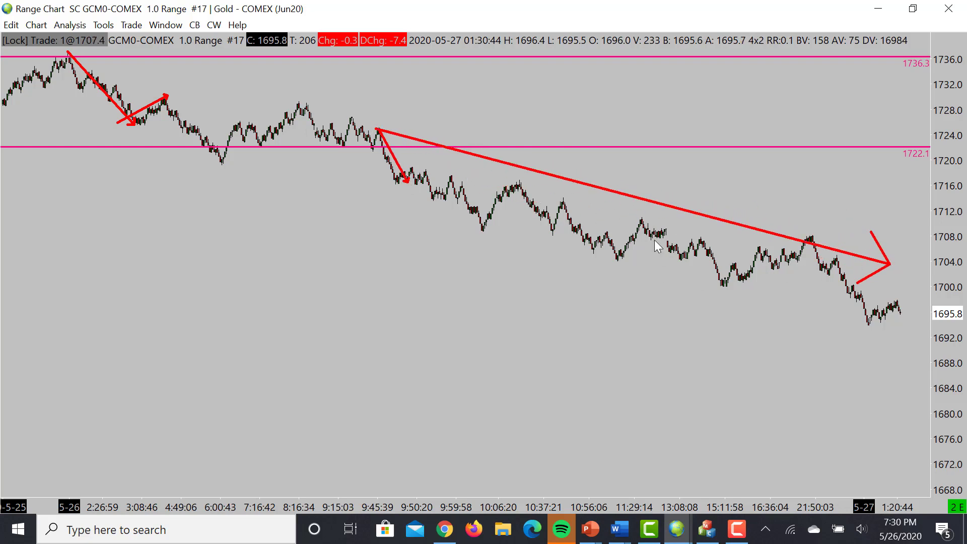
key(ctrl+z)
key(ctrl+z)
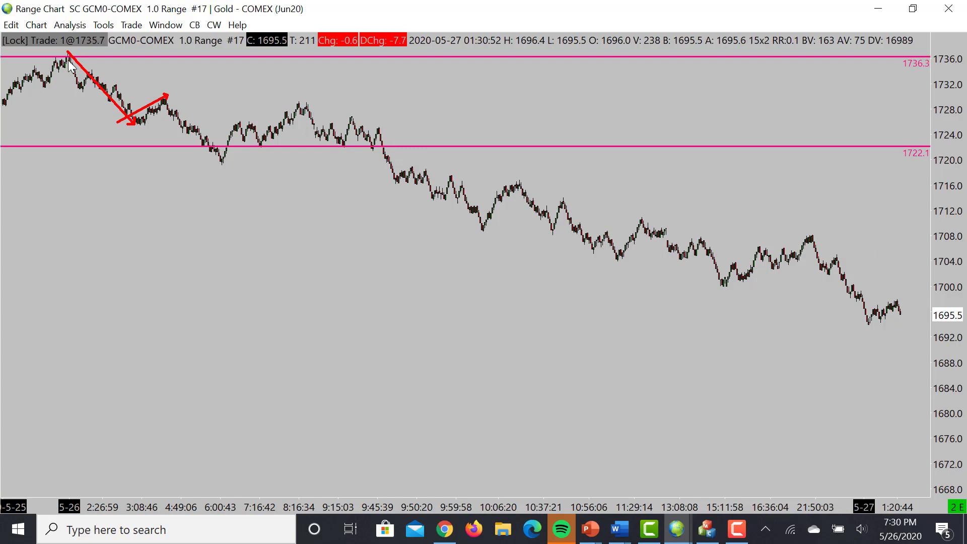
Sketch arrows tracing the decline from the 1736 high, the sideways range around 1722–1726, and the breakdown to about 1718.
mouse_move(71, 57)
mouse_down()
mouse_move(262, 144)
mouse_move(246, 154)
mouse_move(287, 107)
mouse_up()
key(ctrl+z)
drag(220, 124, 402, 119)
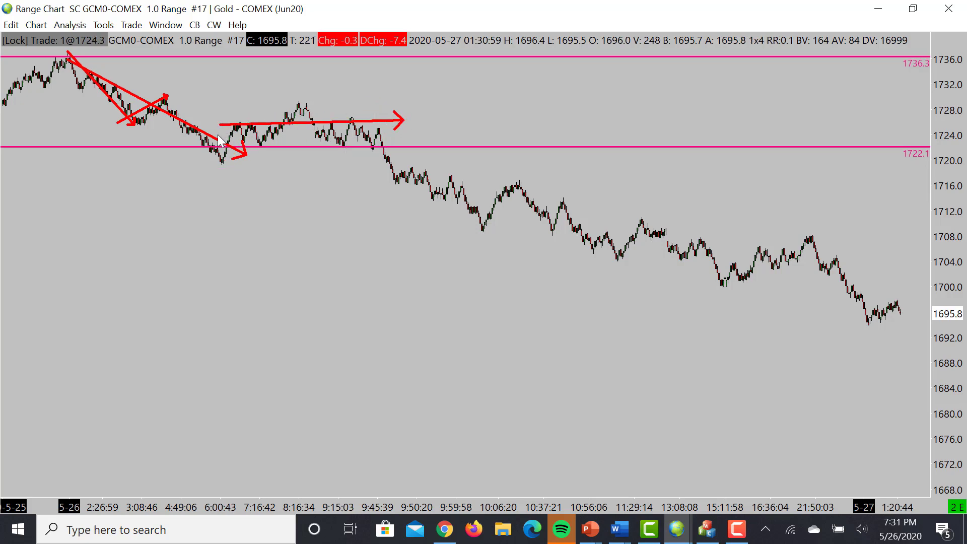
drag(226, 127, 430, 119)
mouse_move(318, 145)
mouse_down()
mouse_move(408, 150)
mouse_move(397, 195)
mouse_move(415, 165)
mouse_move(462, 169)
mouse_up()
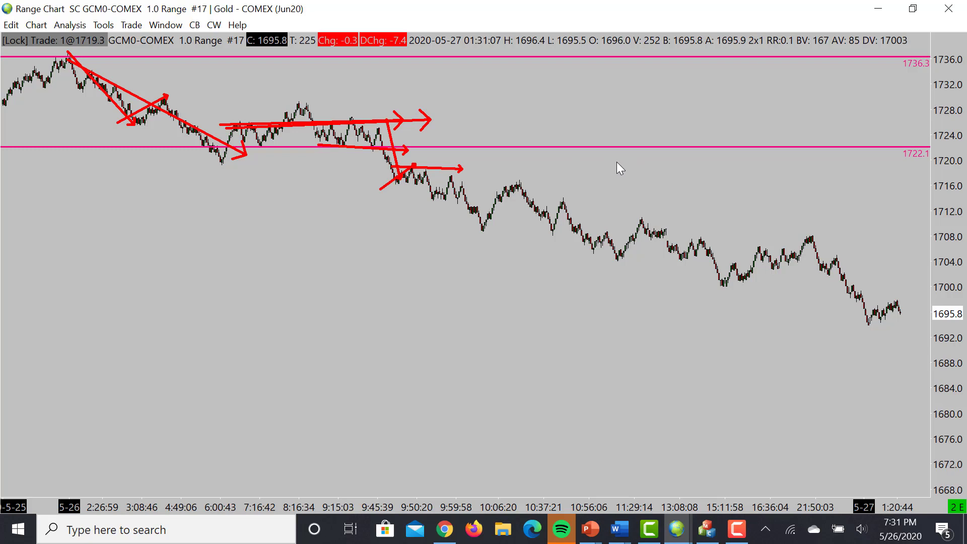
Delete the sketched range and breakdown arrows, the 1722.1 level, and the older short upward arrow.
key(Delete)
key(Delete)
key(Delete)
key(Delete)
key(Delete)
key(Delete)
key(Delete)
key(Delete)
key(Delete)
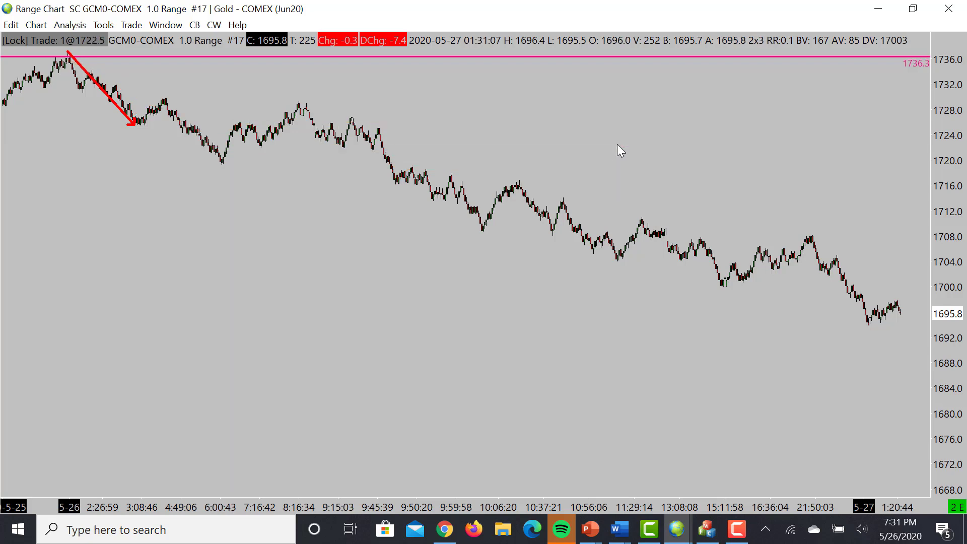
Add horizontal levels at 1694.2 and 1697.5 around the latest gold range, and enlarge the bar spacing and price scale.
drag(659, 308, 665, 322)
click(687, 291)
drag(688, 291, 686, 302)
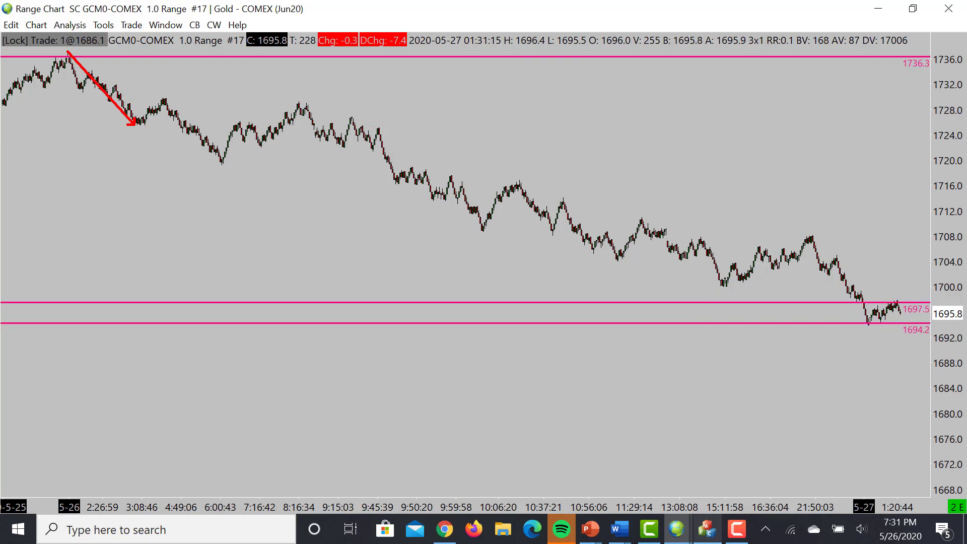
drag(726, 505, 636, 507)
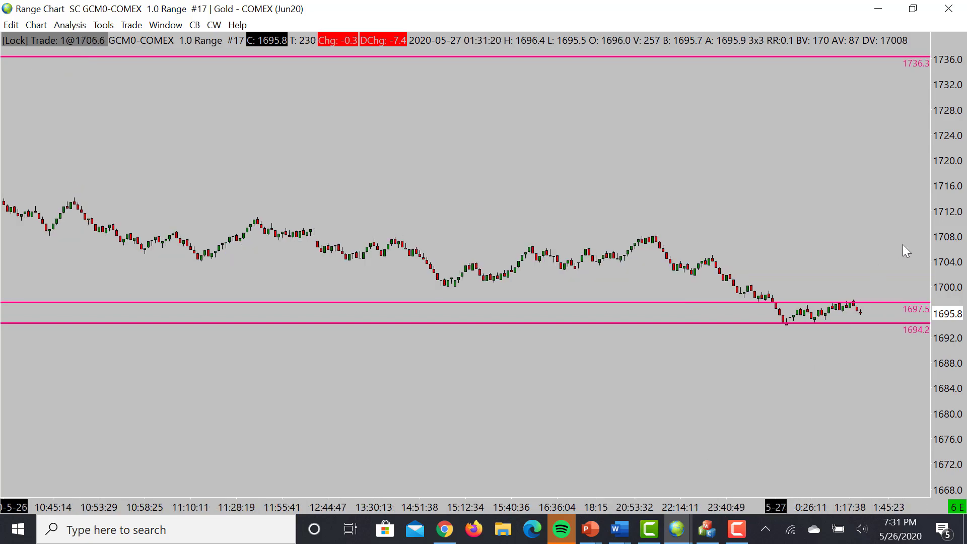
drag(946, 263, 958, 298)
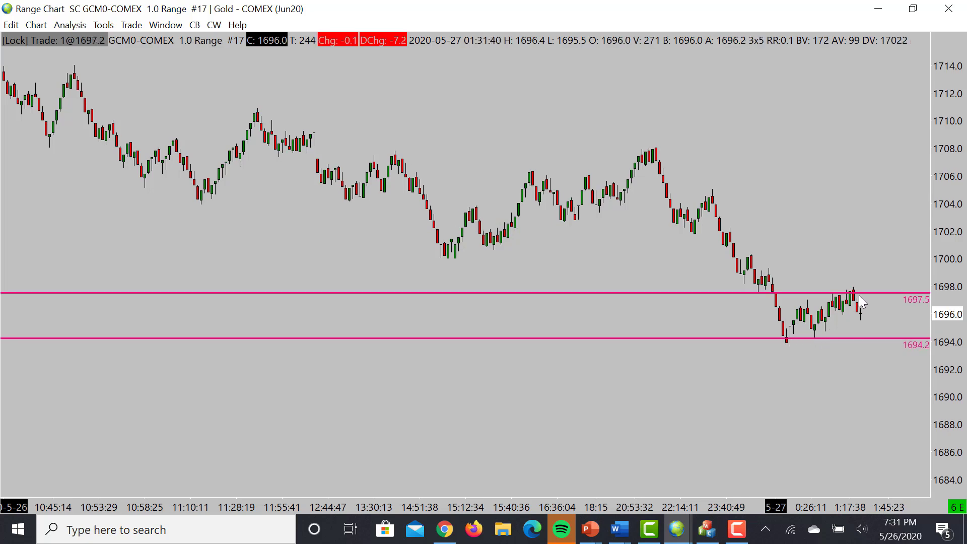
Sketch arrows for a drop from 1697.5 to 1694.2 with a retest, a rising trendline, and a break to about 1692.7.
mouse_move(855, 291)
mouse_down()
mouse_move(862, 340)
mouse_move(874, 315)
mouse_move(881, 337)
mouse_up()
drag(769, 352, 889, 296)
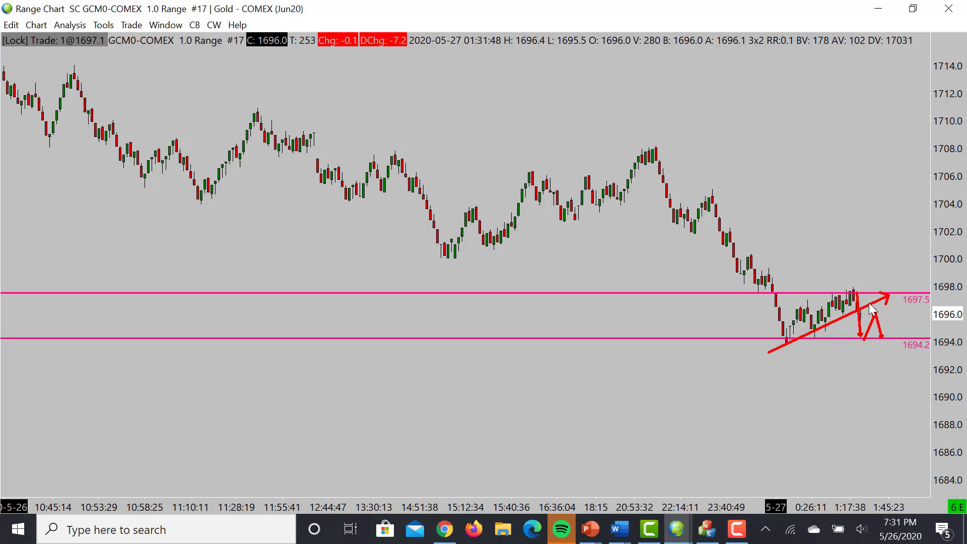
drag(860, 313, 857, 359)
drag(848, 314, 896, 310)
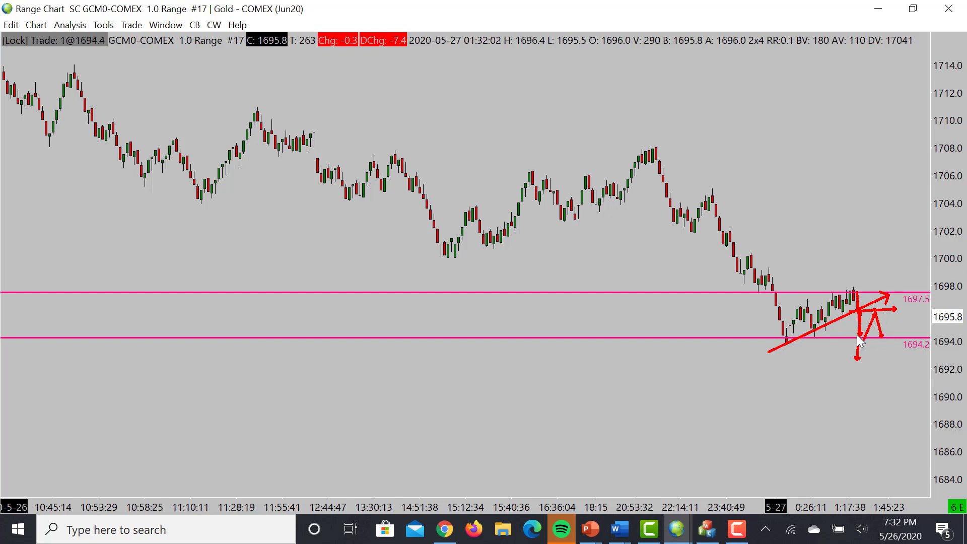
Undo all the red scenario arrows around the 1694.2 and 1697.5 levels.
drag(889, 334, 892, 334)
key(ctrl+z)
key(ctrl+z)
key(ctrl+z)
key(ctrl+z)
key(ctrl+z)
key(ctrl+z)
key(ctrl+z)
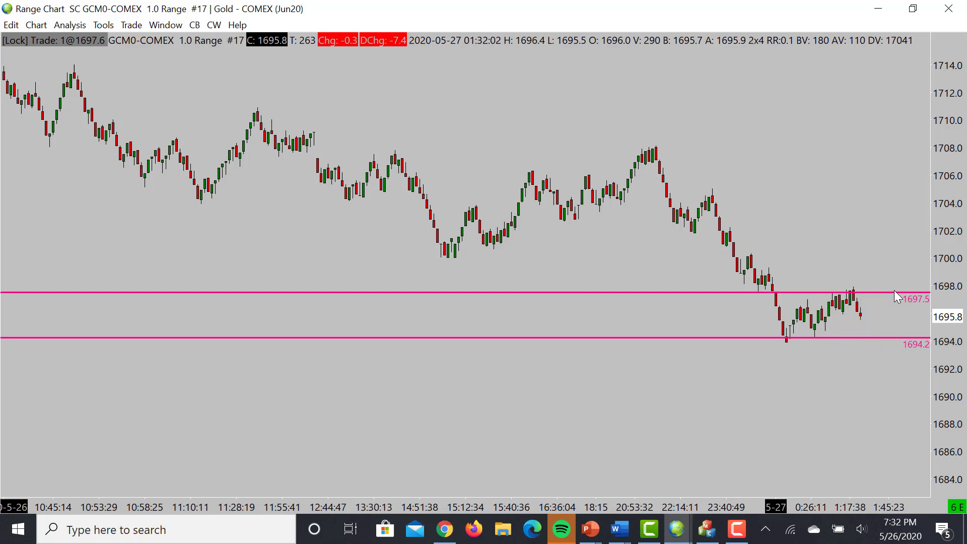
Sketch a false break below 1694.2, consolidation above that level and a rally to about 1699, and undo these arrows.
mouse_move(853, 291)
mouse_down()
mouse_move(864, 357)
mouse_move(876, 319)
mouse_move(904, 338)
mouse_move(892, 316)
mouse_move(902, 338)
mouse_move(924, 275)
mouse_up()
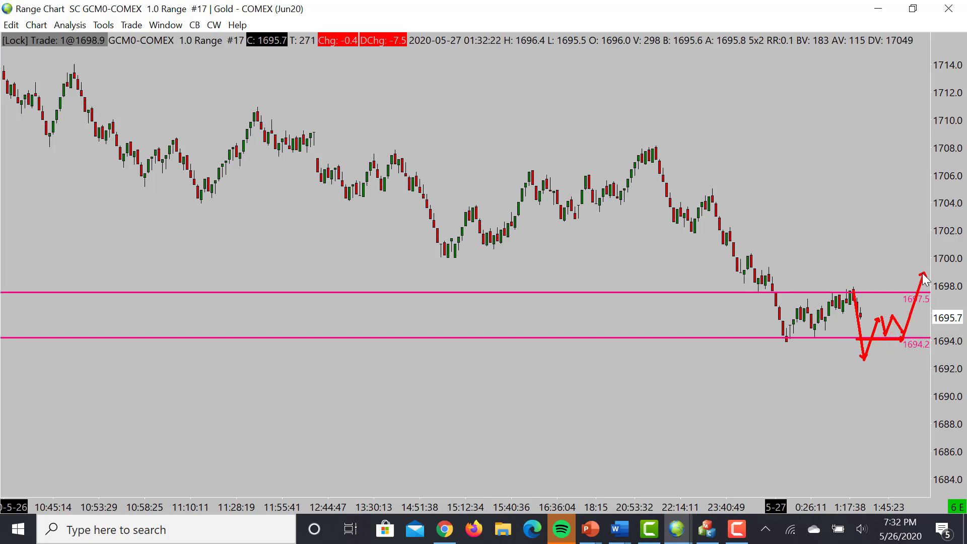
key(ctrl+z)
key(ctrl+z)
key(ctrl+z)
key(ctrl+z)
key(ctrl+z)
key(ctrl+z)
key(ctrl+z)
key(ctrl+z)
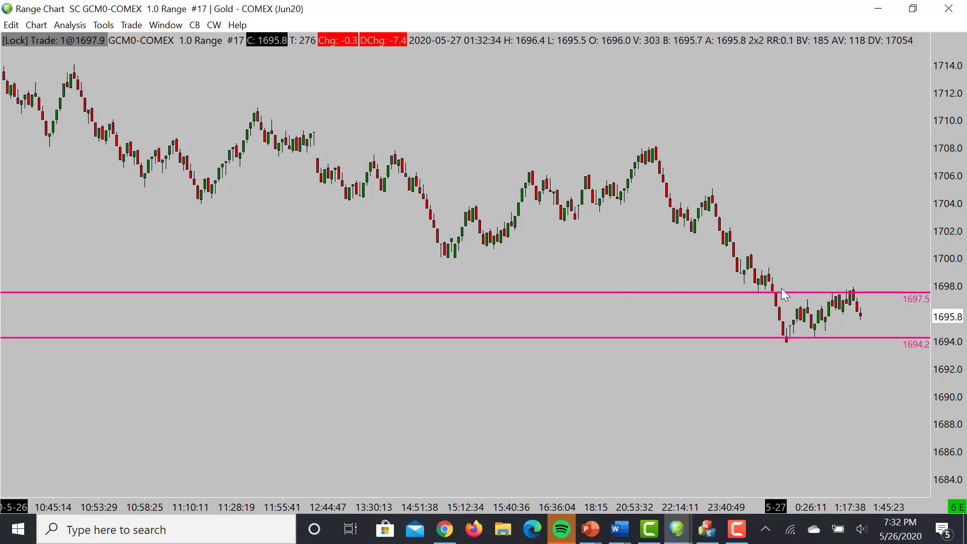
Sketch an upward move from below 1694.2 to about 1700, and undo it.
mouse_move(861, 345)
mouse_down()
mouse_move(868, 307)
mouse_move(871, 333)
mouse_move(855, 341)
mouse_move(919, 245)
mouse_move(907, 253)
mouse_up()
key(ctrl+z)
key(ctrl+z)
Draw near-horizontal red arrows along the lows just below 1694.2 and across the prior breakdown area at about 1700–1701.
drag(729, 255, 879, 247)
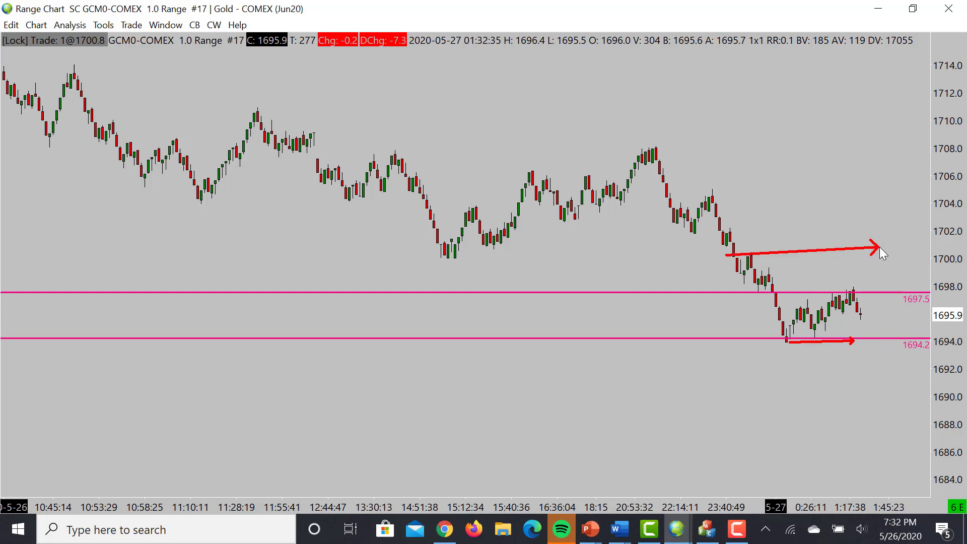
Draw near-horizontal red arrows from the swing highs at about 1704 and 1708, and undo all the red level arrows.
mouse_move(703, 201)
mouse_down()
mouse_move(762, 207)
mouse_move(790, 198)
mouse_up()
drag(660, 148, 825, 142)
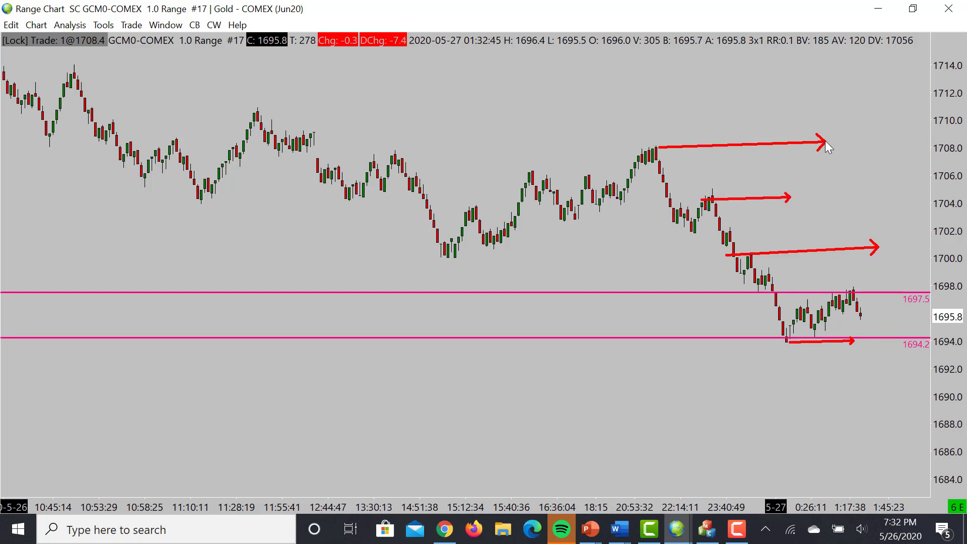
key(ctrl+z)
key(ctrl+z)
key(ctrl+z)
key(ctrl+z)
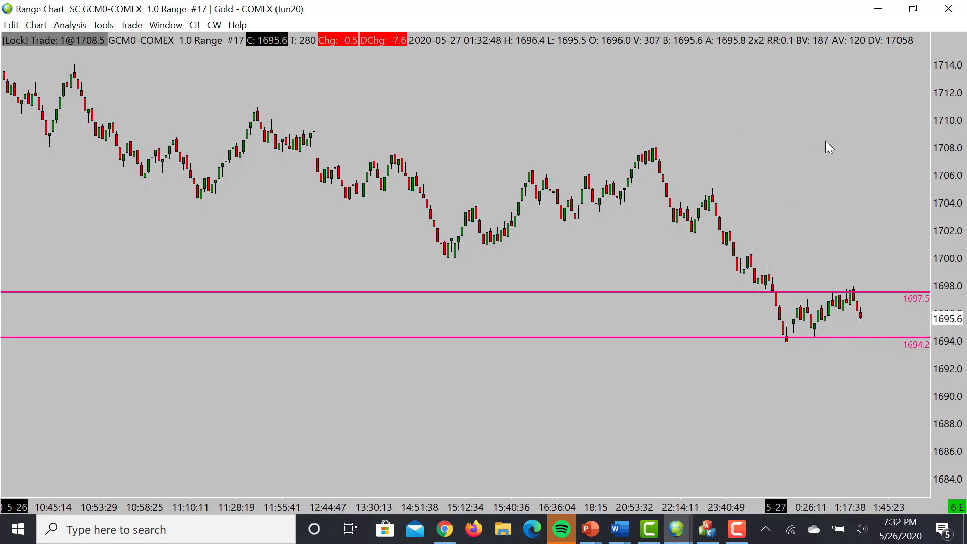
Unhide all studies on the 1.0 Range gold chart.
click(82, 23)
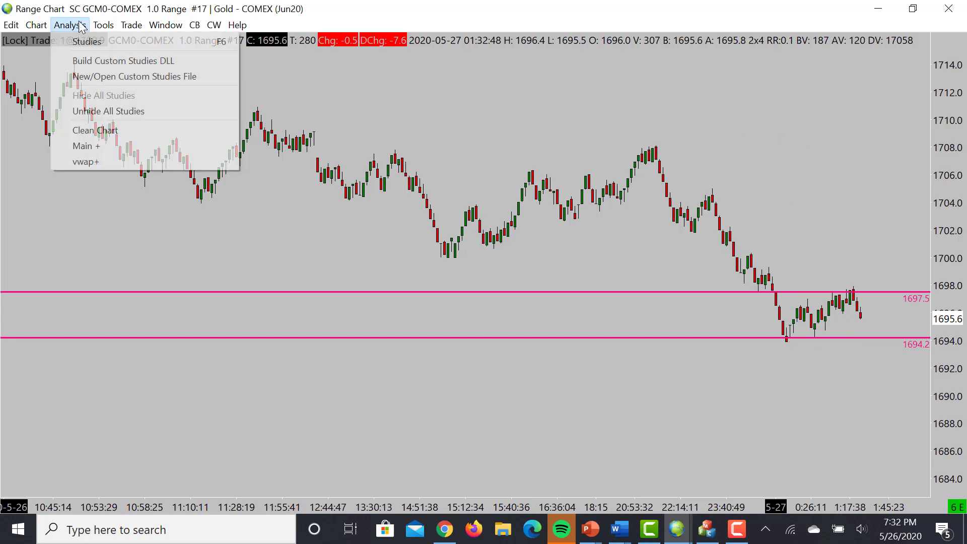
click(86, 112)
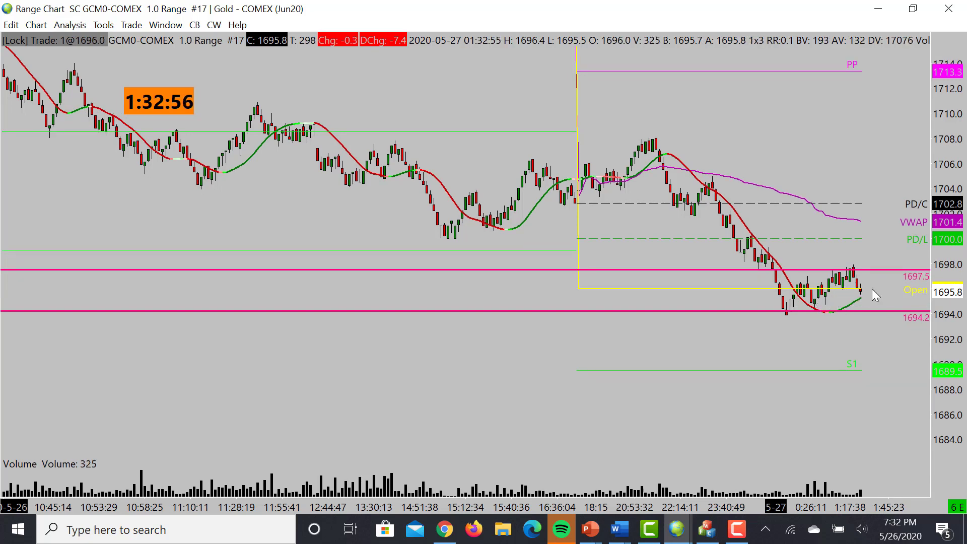
Sketch red arrows pointing at S1 and PD/C, a decline from 1697.5 to S1, and a rebound to 1694.2 followed by a drop below S1.
drag(851, 401, 854, 377)
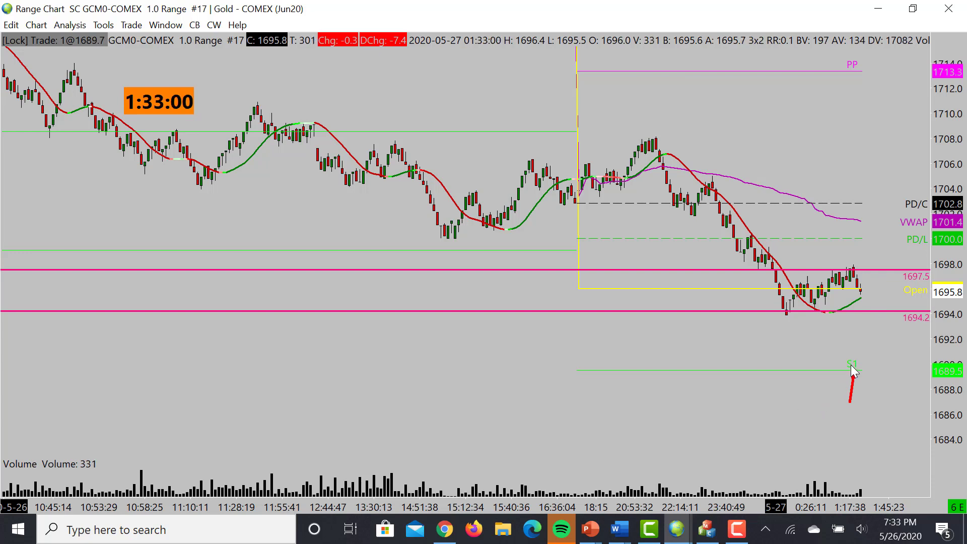
drag(855, 269, 863, 365)
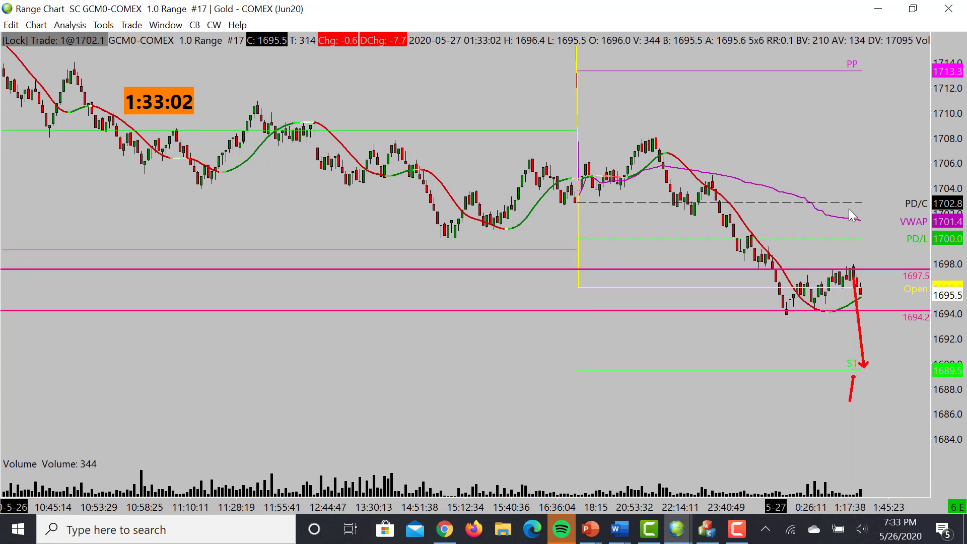
drag(859, 175, 857, 197)
drag(635, 210, 816, 205)
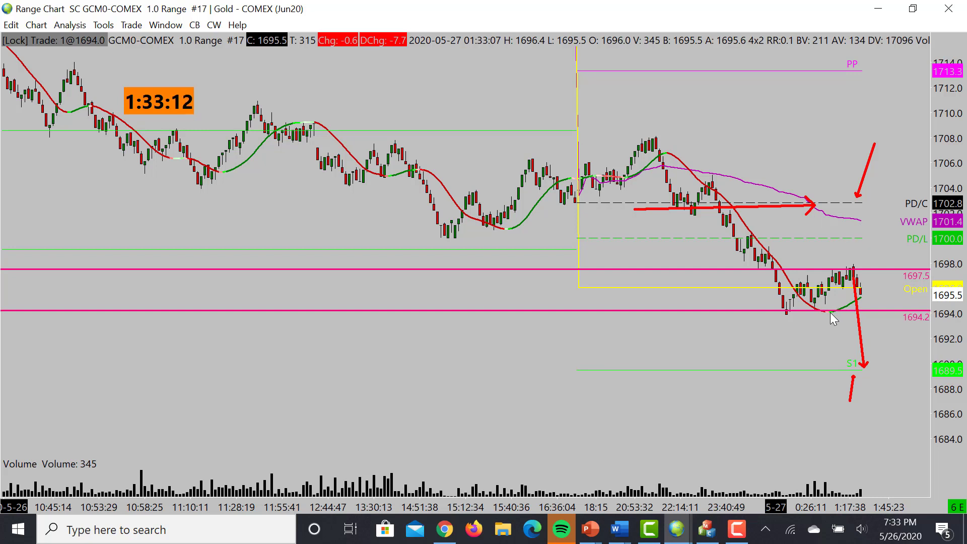
mouse_move(857, 276)
mouse_down()
mouse_move(859, 366)
mouse_move(902, 315)
mouse_move(880, 307)
mouse_move(891, 386)
mouse_up()
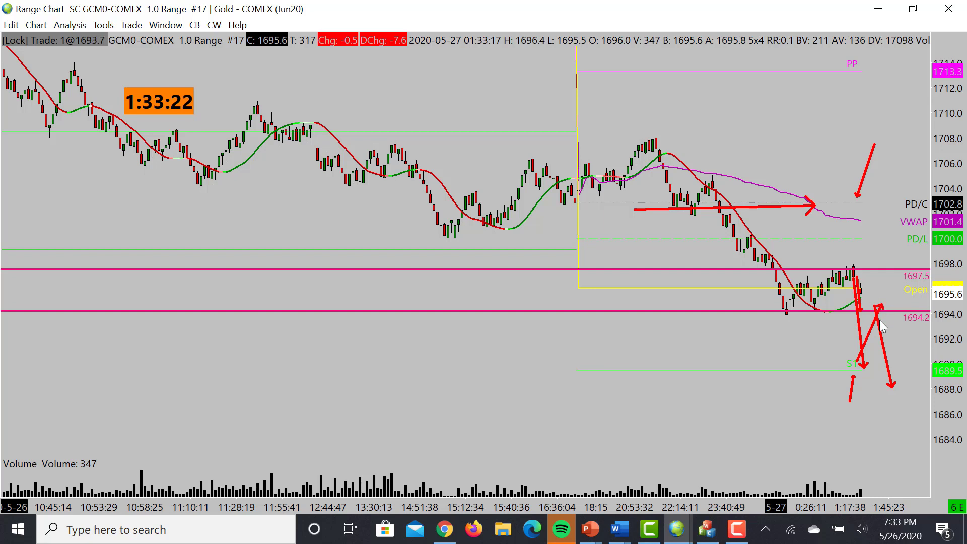
Undo the red arrows around S1 and PD/C together with the horizontal line at 1697.5.
key(ctrl+z)
key(ctrl+z)
key(ctrl+z)
key(ctrl+z)
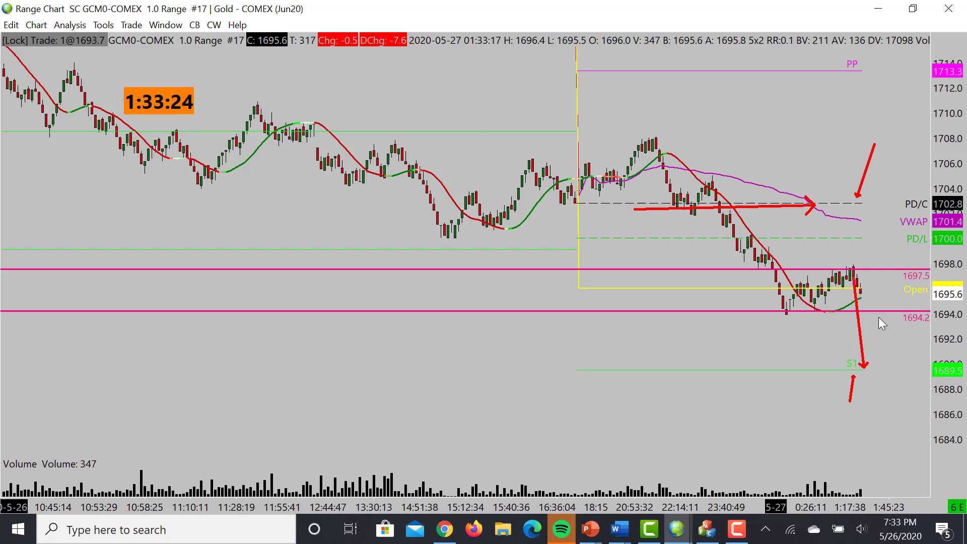
key(ctrl+z)
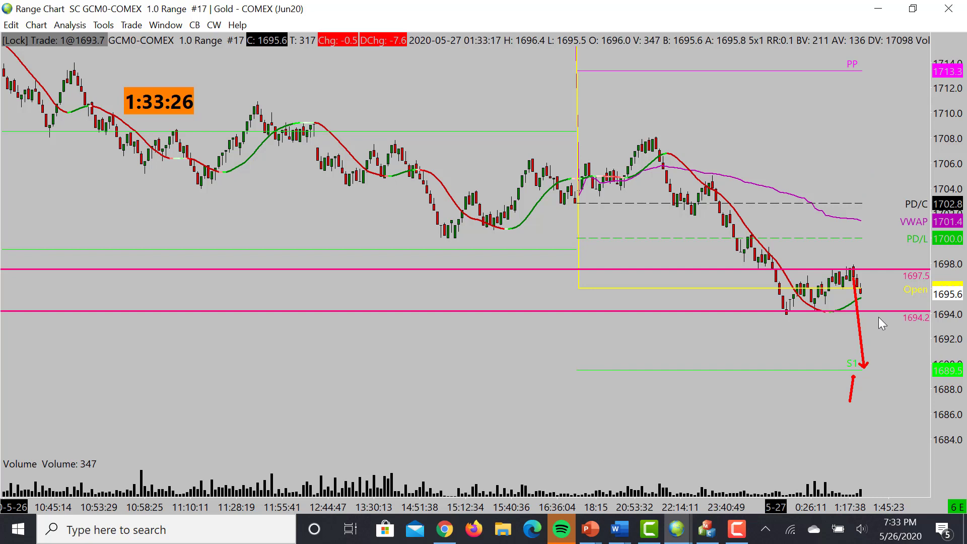
key(ctrl+z)
key(ctrl+z)
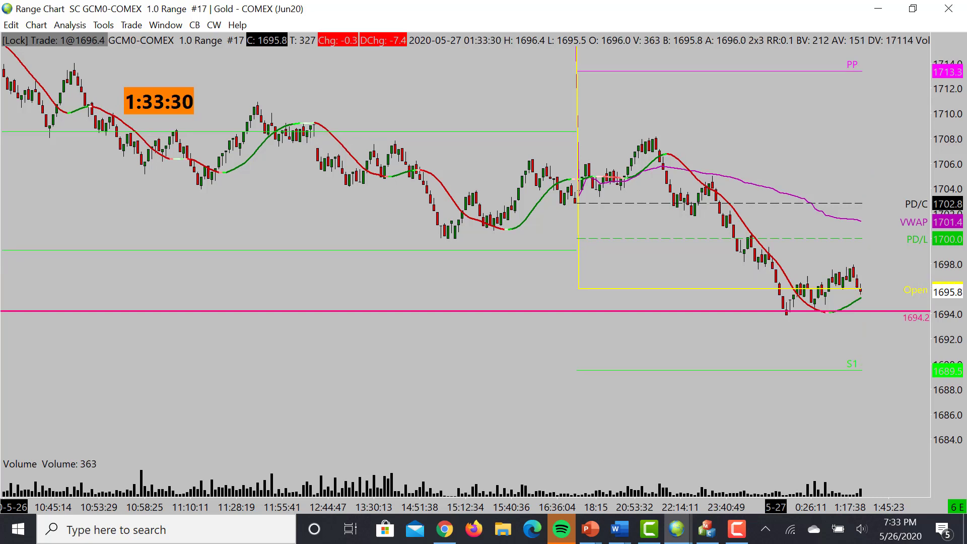
Bring the 0.5 Range gold chart onto this screen, maximize it and stretch its price scale.
drag(966, 41, 423, 38)
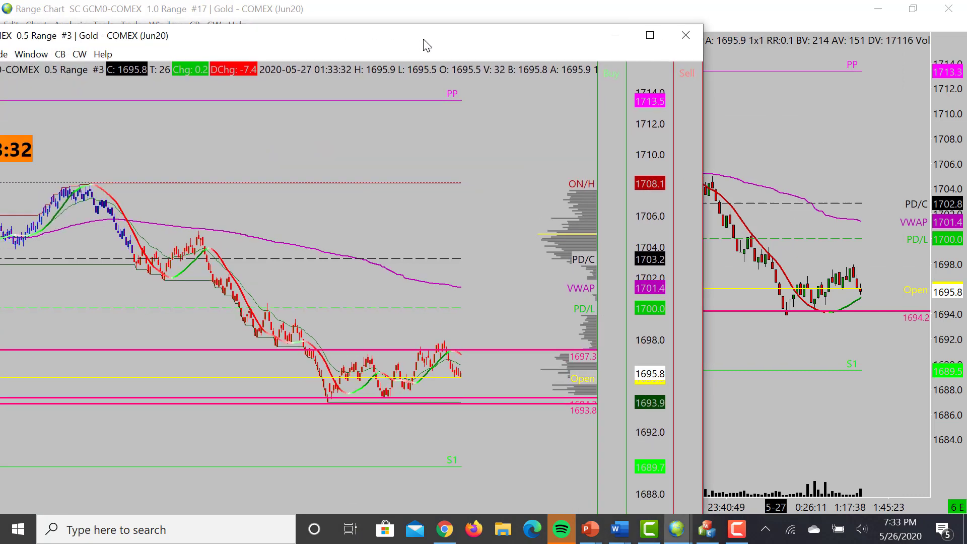
double_click(423, 38)
key(ctrl+Tab)
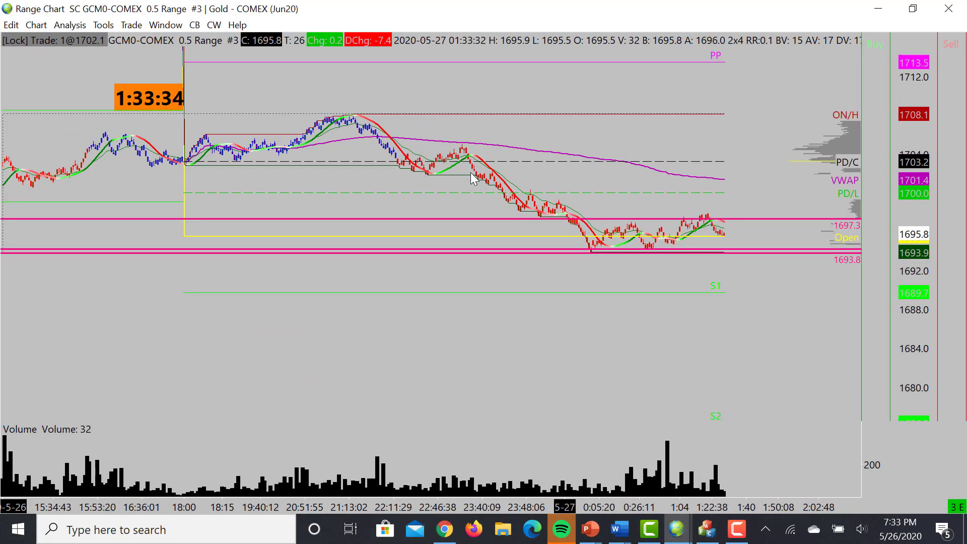
drag(908, 191, 916, 213)
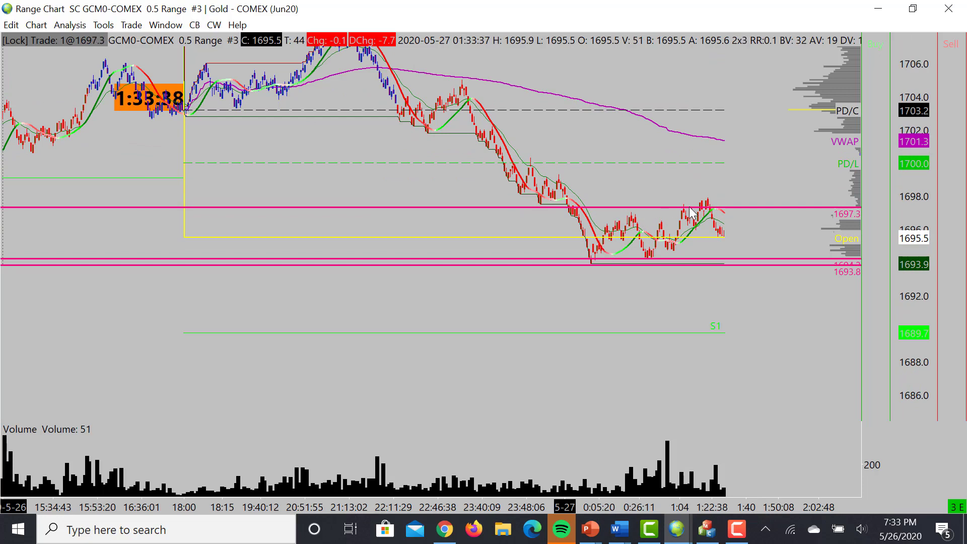
Draw a red arrow falling from the 1697.3 line to about 1694.5 and a horizontal one along the Open level.
drag(727, 204, 744, 254)
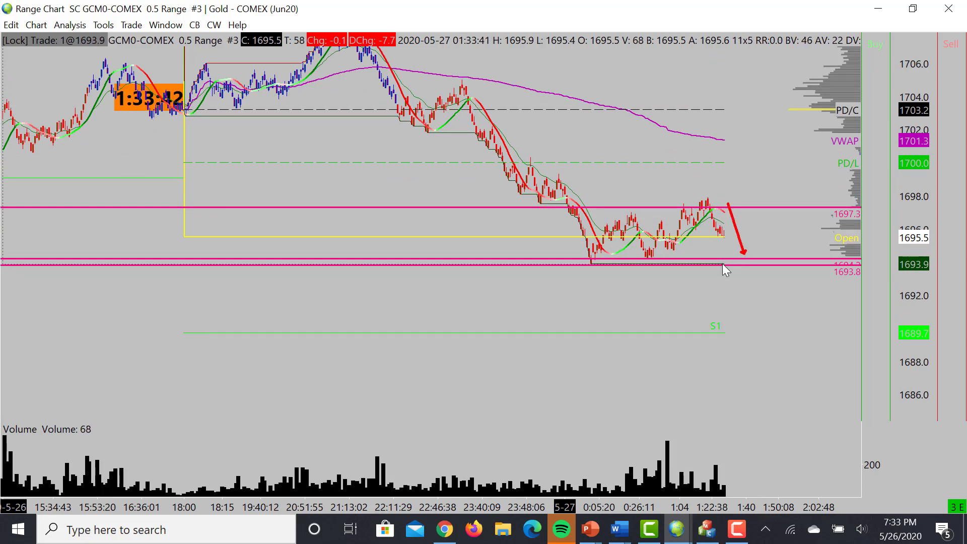
drag(564, 229, 805, 222)
key(Delete)
mouse_move(605, 238)
mouse_down()
mouse_move(766, 235)
mouse_move(758, 297)
mouse_move(782, 256)
mouse_move(772, 263)
mouse_move(778, 318)
mouse_move(753, 234)
mouse_move(771, 241)
mouse_up()
right_click(773, 253)
Sketch a zigzag of arrows bouncing off the lower pink line to the Open level, back down, and up to about 1697.
mouse_move(532, 257)
mouse_down()
mouse_move(754, 272)
mouse_move(804, 130)
mouse_move(608, 165)
mouse_up()
key(Escape)
key(Delete)
key(Delete)
key(Delete)
key(ctrl+z)
mouse_move(760, 243)
mouse_down()
mouse_move(776, 256)
mouse_move(792, 217)
mouse_up()
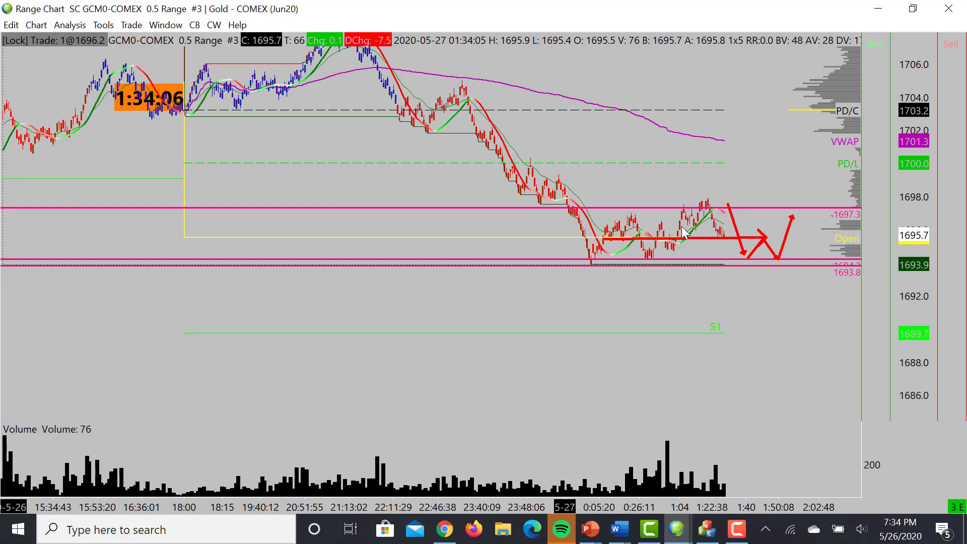
Extend the scenario with a rally through 1700, a pullback to 1697.3 and a renewed rise, plus horizontal arrows near 1700 and 1703.6.
drag(520, 177, 801, 166)
mouse_move(784, 234)
mouse_down()
mouse_move(802, 124)
mouse_move(805, 208)
mouse_move(823, 159)
mouse_move(822, 205)
mouse_move(843, 146)
mouse_up()
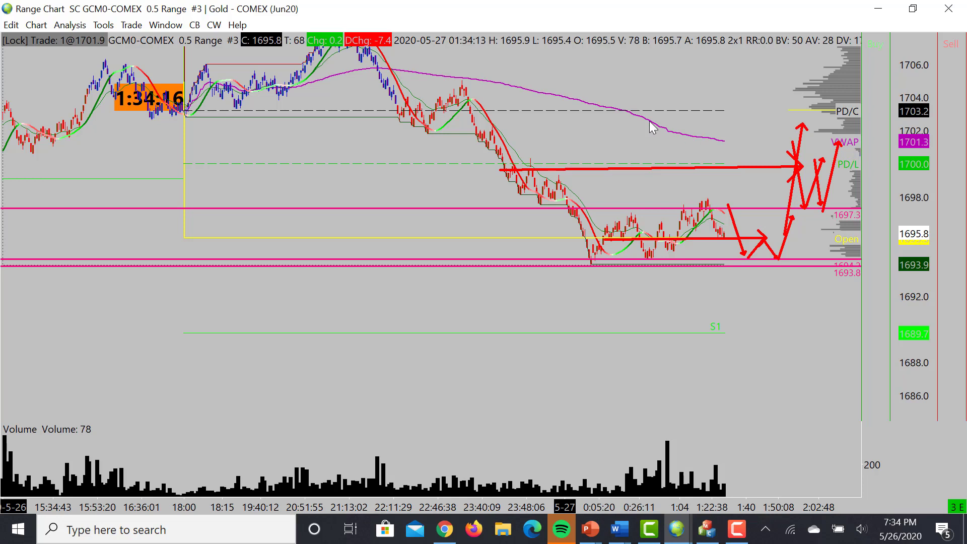
drag(638, 103, 790, 104)
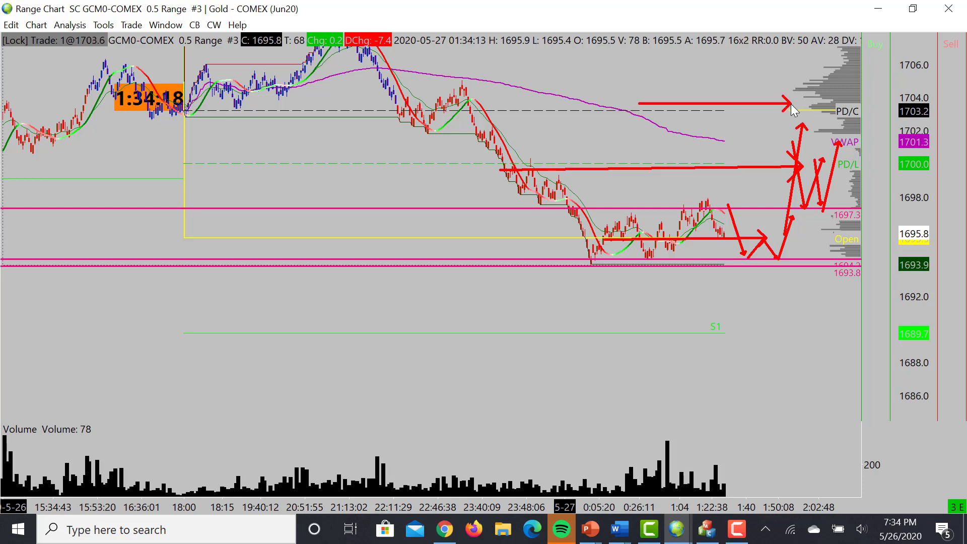
Undo the scenario arrows back to the single down arrow from the 1697.3 line.
key(ctrl+z)
key(ctrl+z)
key(ctrl+z)
key(ctrl+z)
key(ctrl+z)
key(ctrl+z)
key(ctrl+z)
key(ctrl+z)
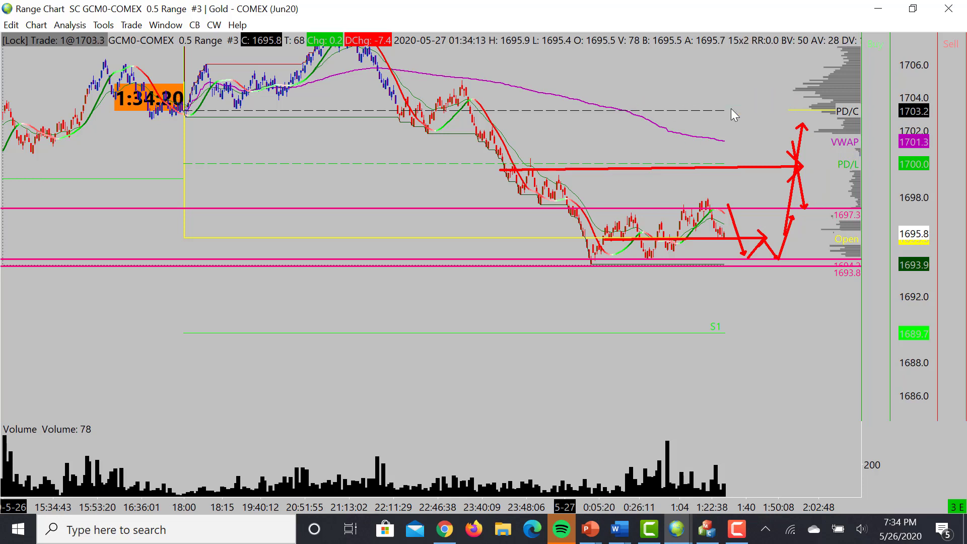
key(ctrl+z)
key(ctrl+z)
key(ctrl+z)
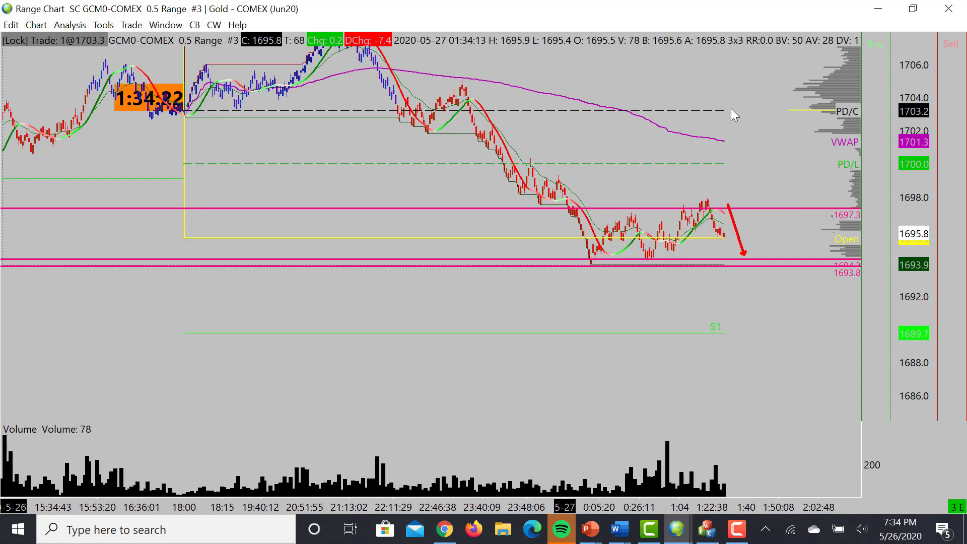